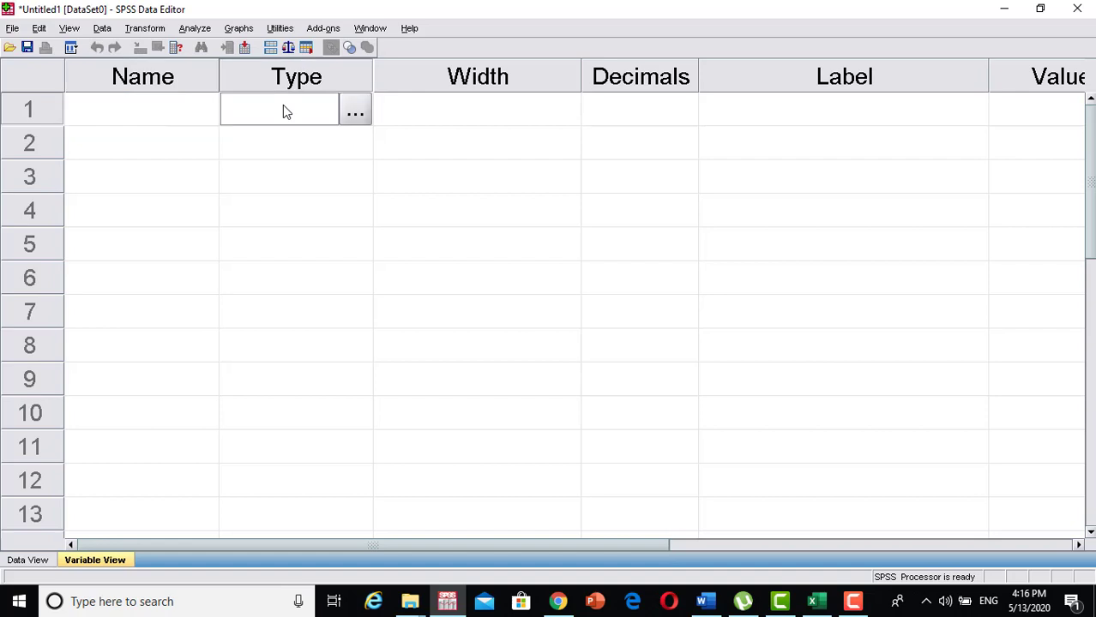
Look at the Variable Type options for the first variable and inspect its Width and Decimals cells without changing anything.
left_click(352, 113)
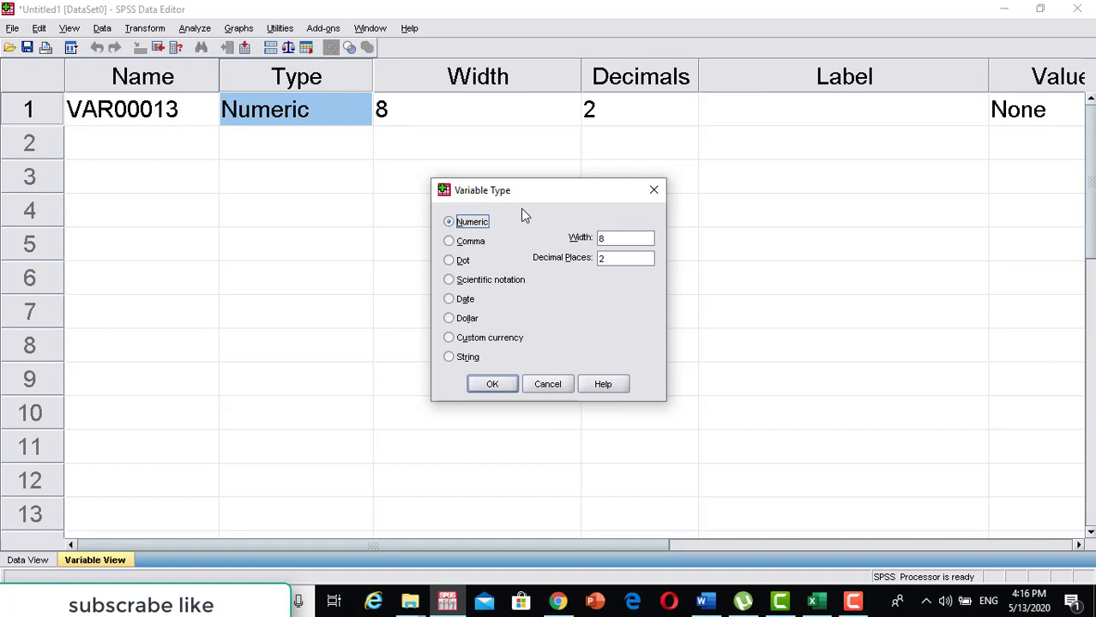
left_click(653, 192)
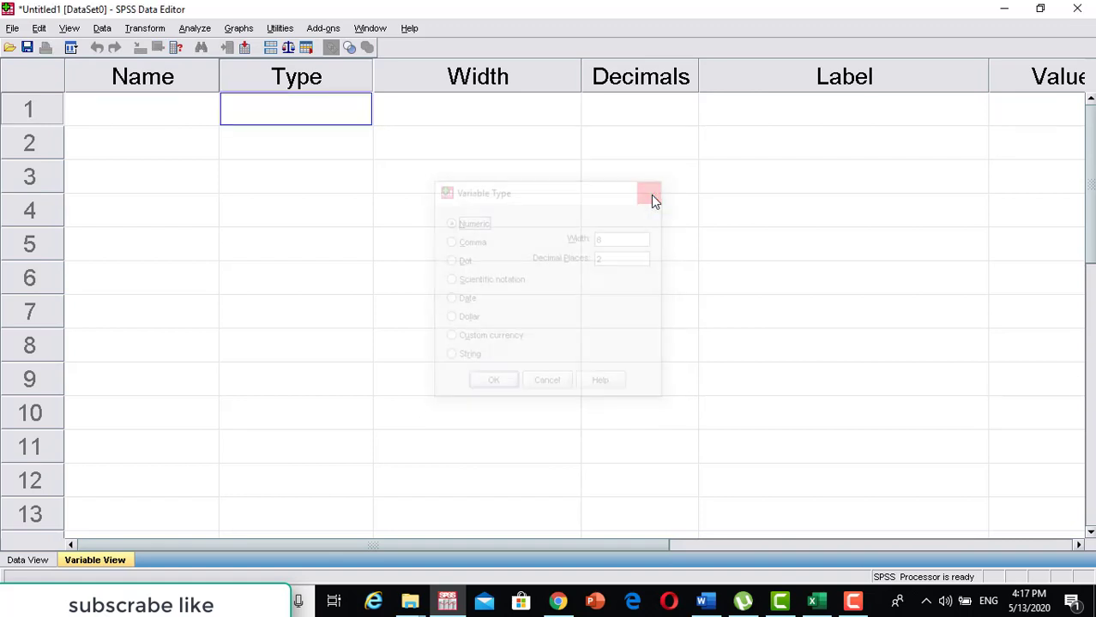
left_click(482, 117)
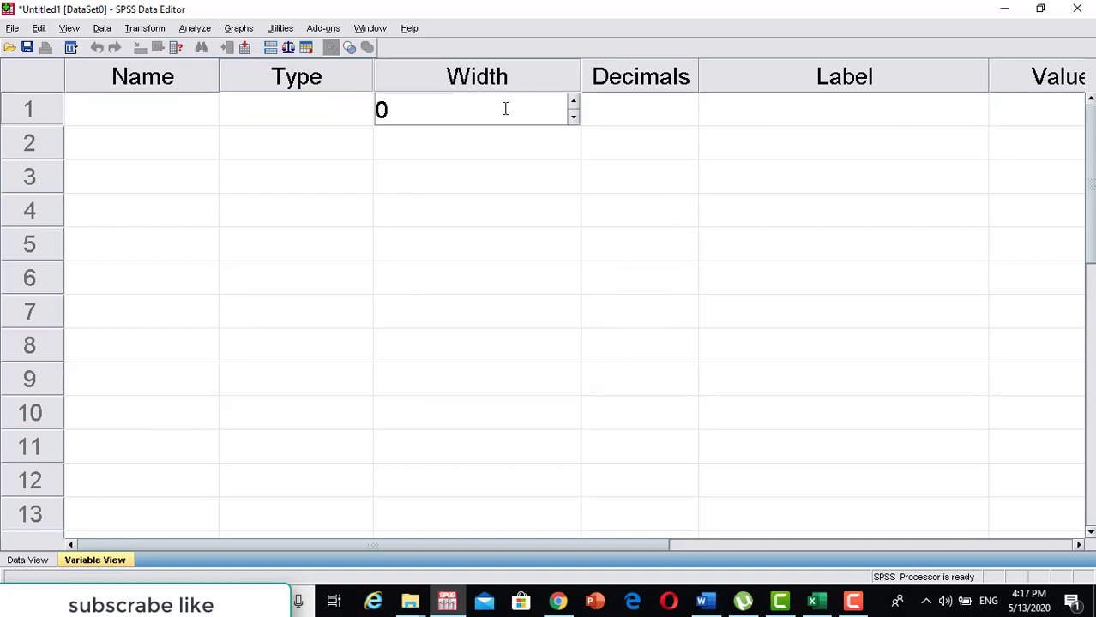
left_click(624, 107)
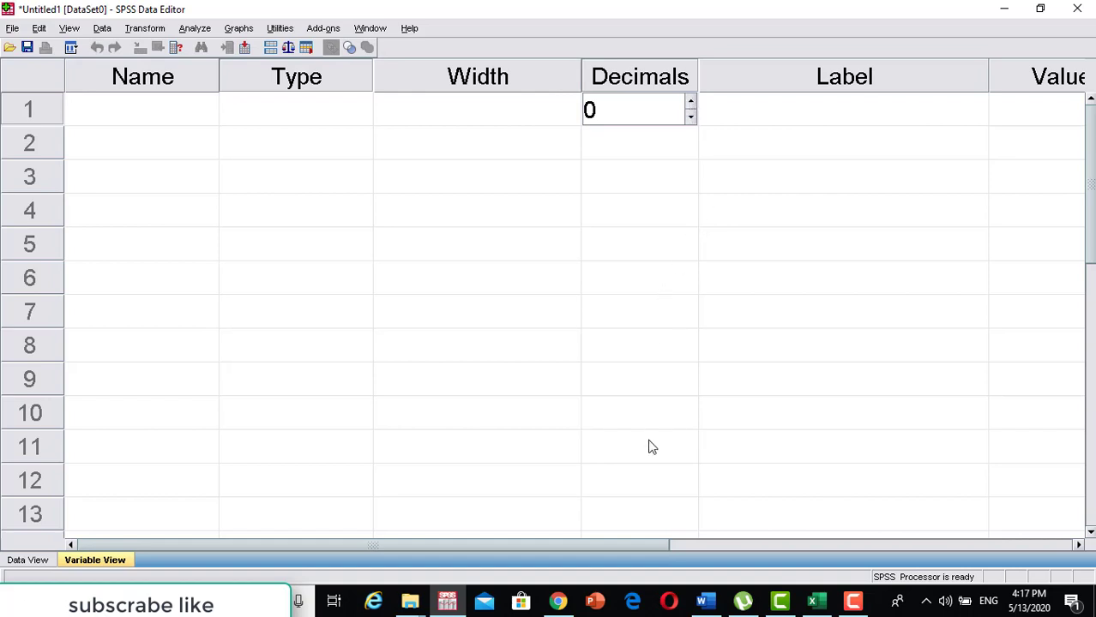
left_click(720, 536)
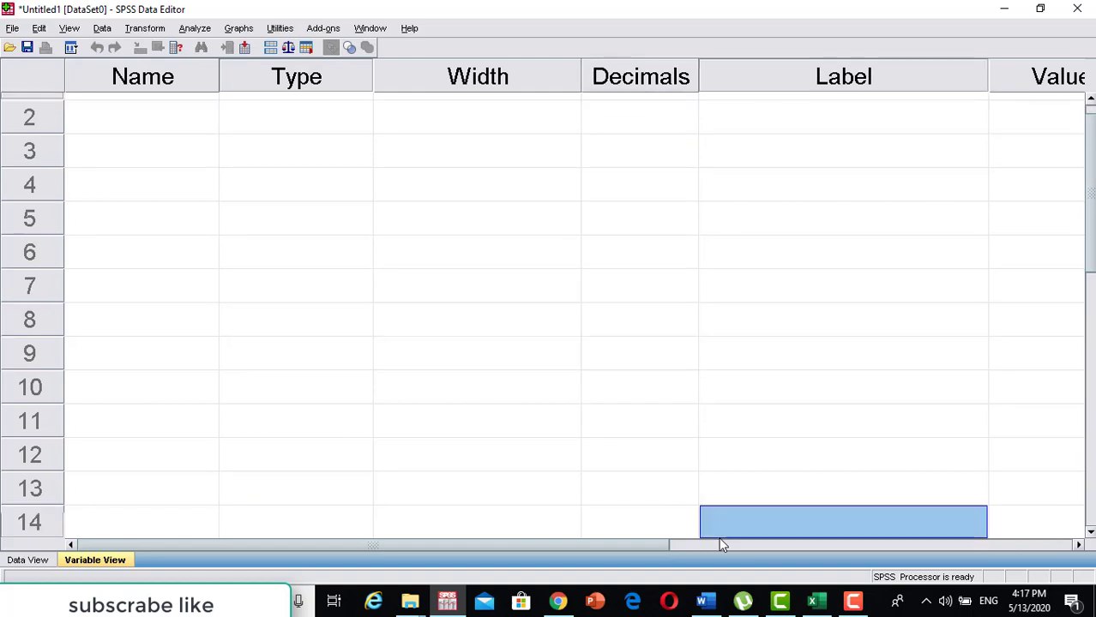
Switch to the Queasnation document in Word and examine the date of birth and gender columns of the sample data table.
left_click(701, 600)
left_click(583, 518)
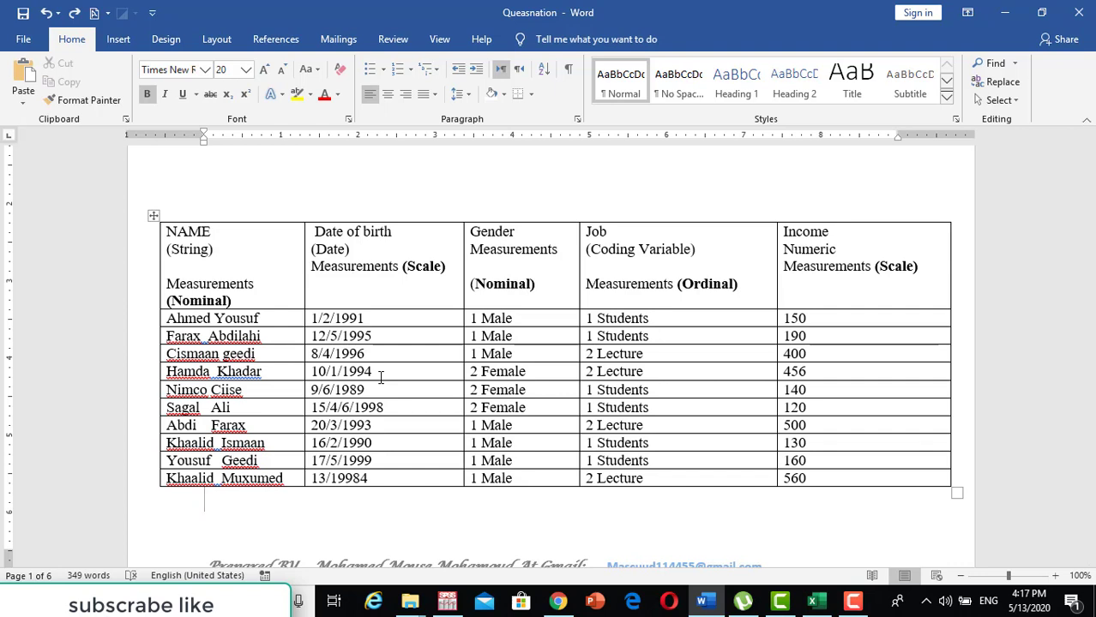
right_click(382, 321)
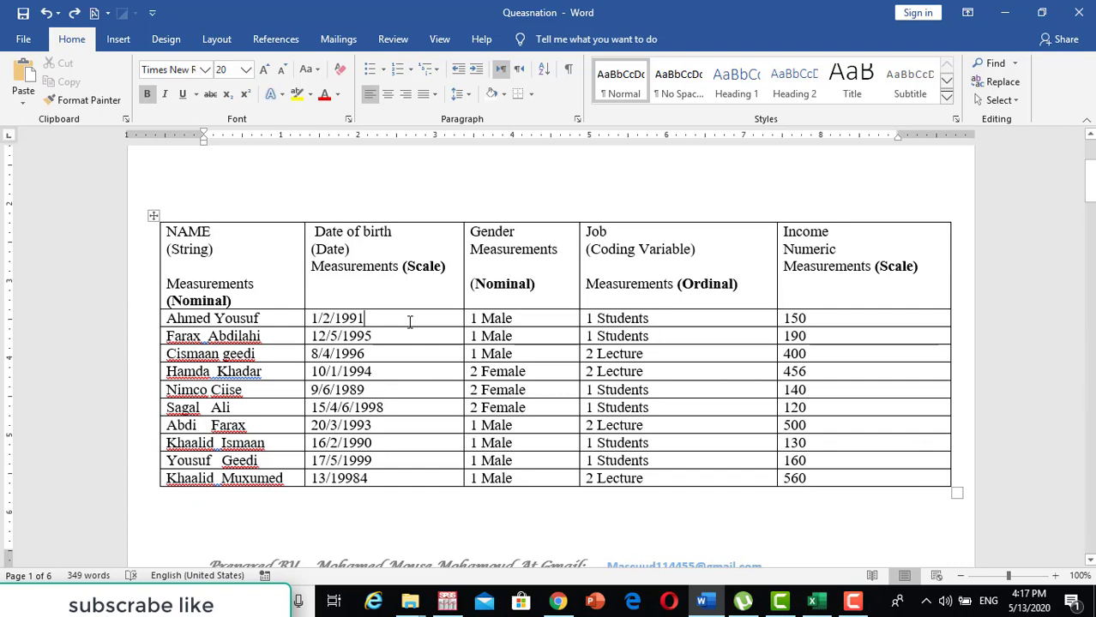
key("Escape")
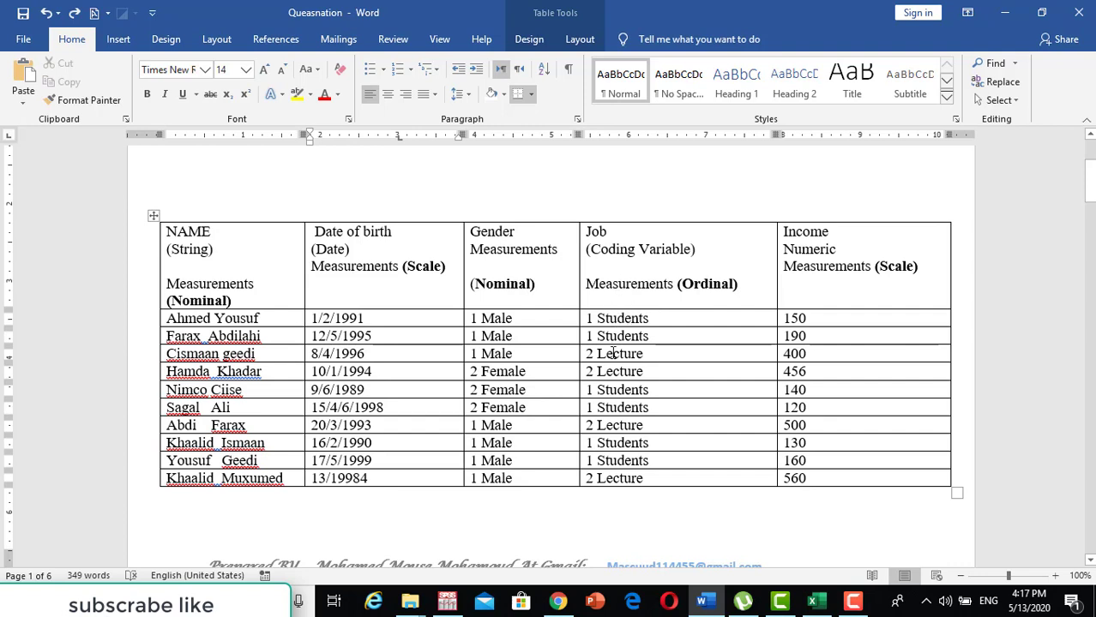
left_click(546, 316)
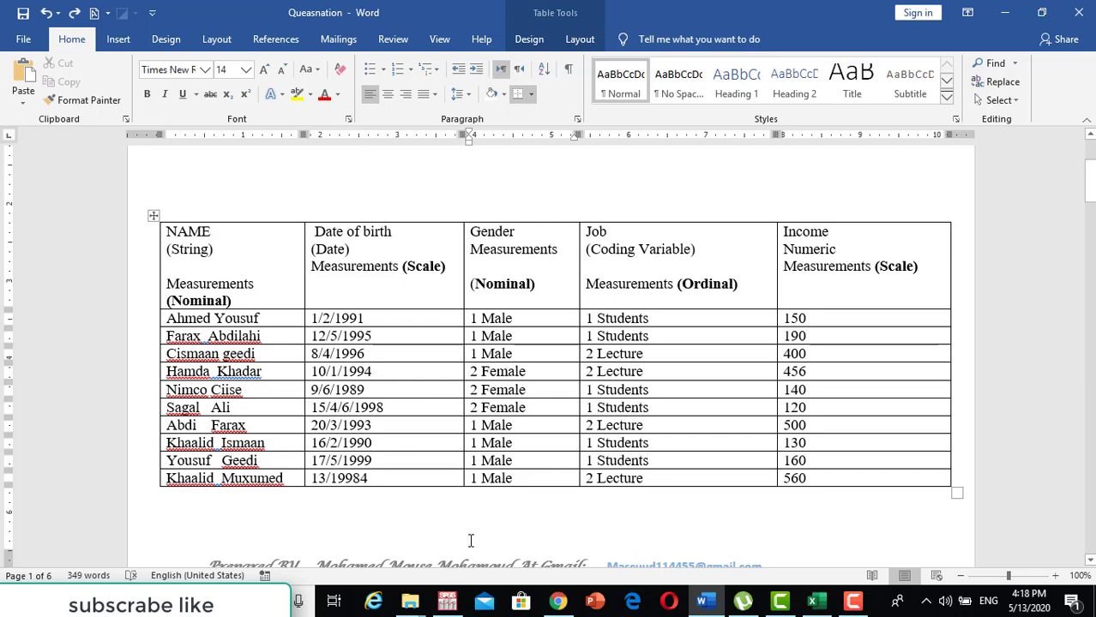
Switch back to SPSS and inspect the second variable's Label and Values cells, viewing the Value Labels settings without defining any.
left_click(449, 603)
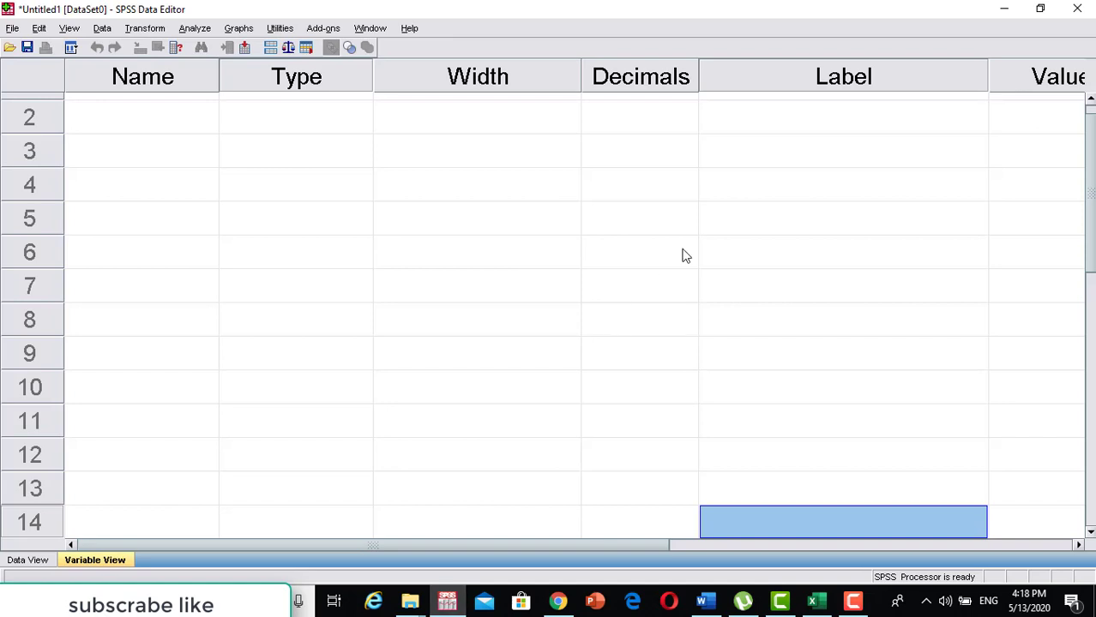
left_click(777, 108)
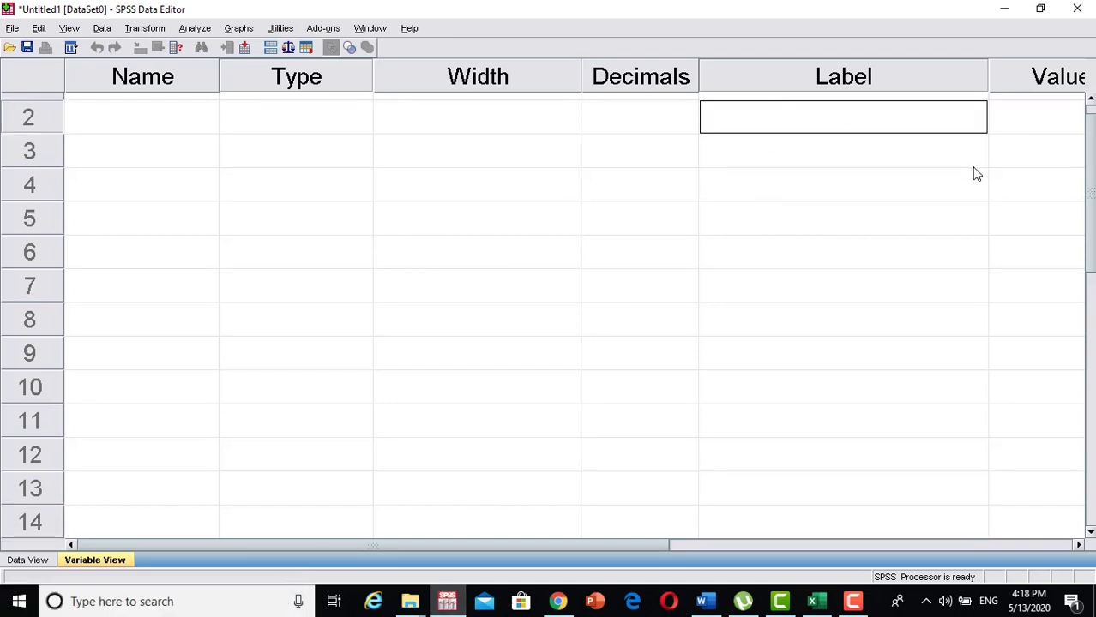
key("Tab")
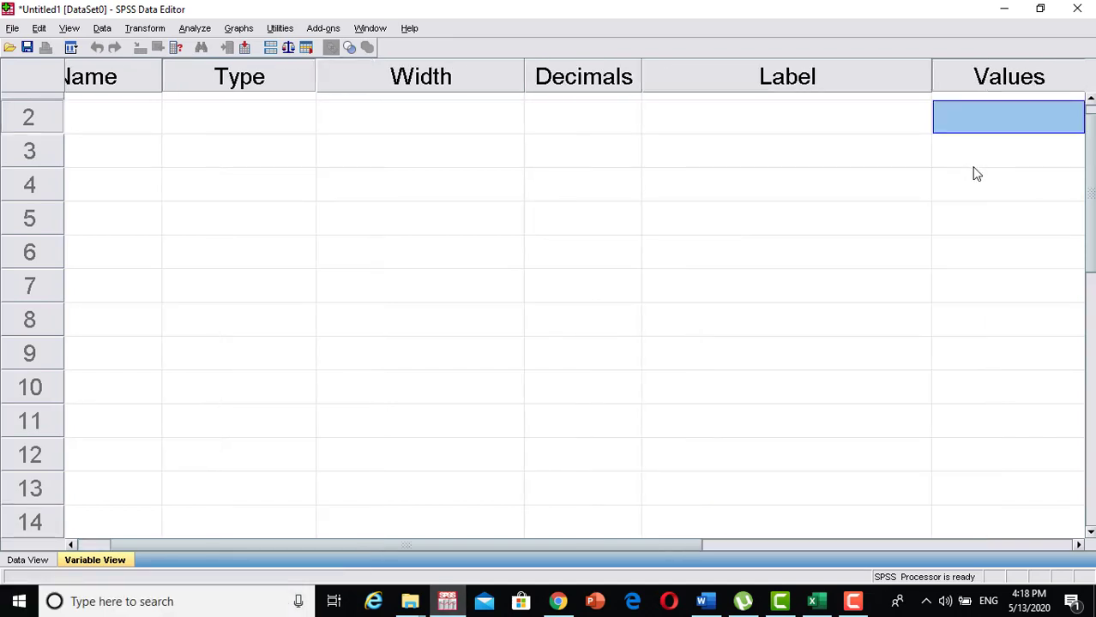
left_click(794, 126)
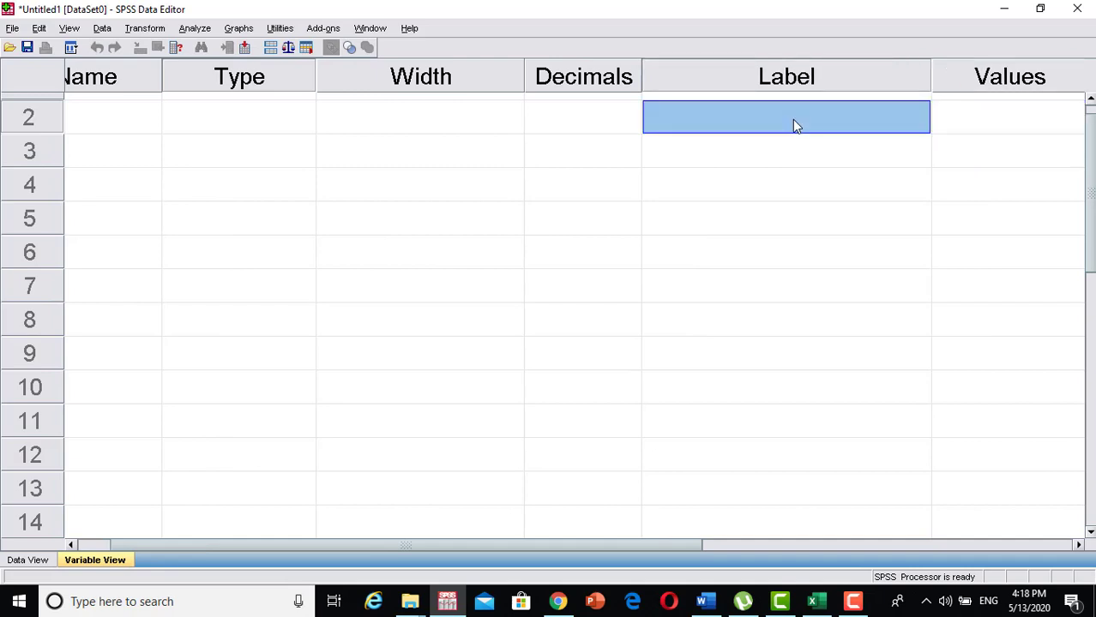
key("Tab")
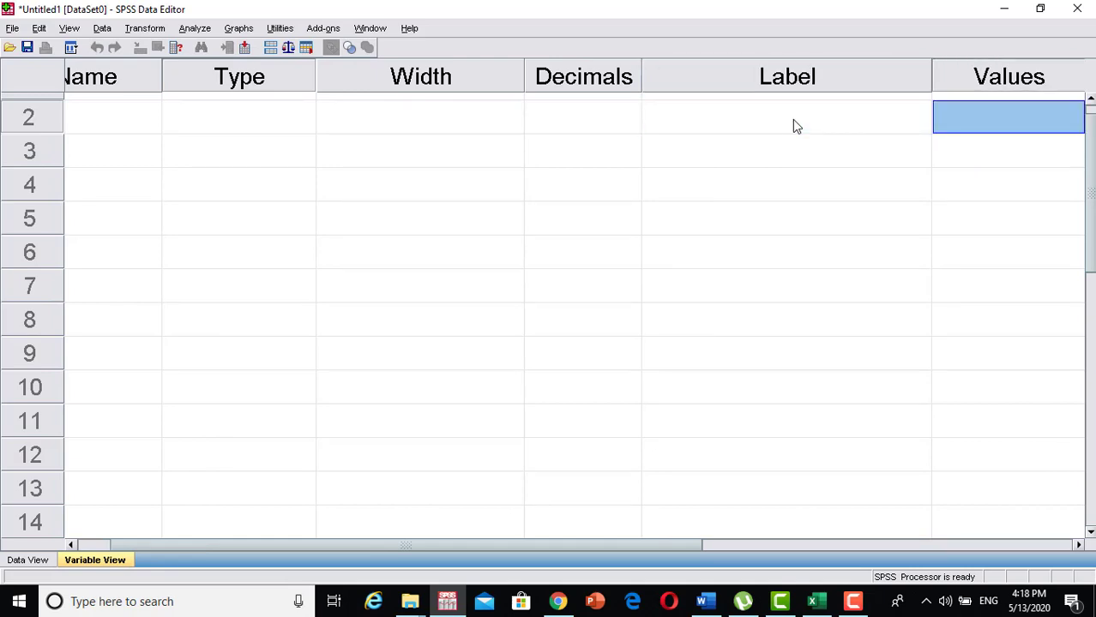
left_click(799, 543)
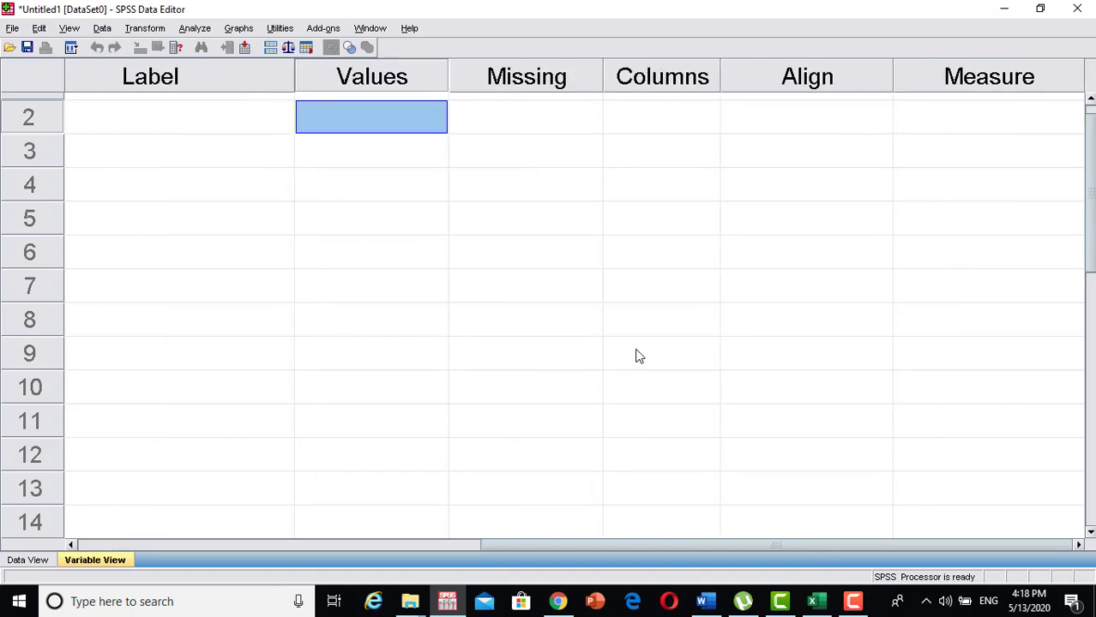
left_click(433, 124)
left_click(431, 123)
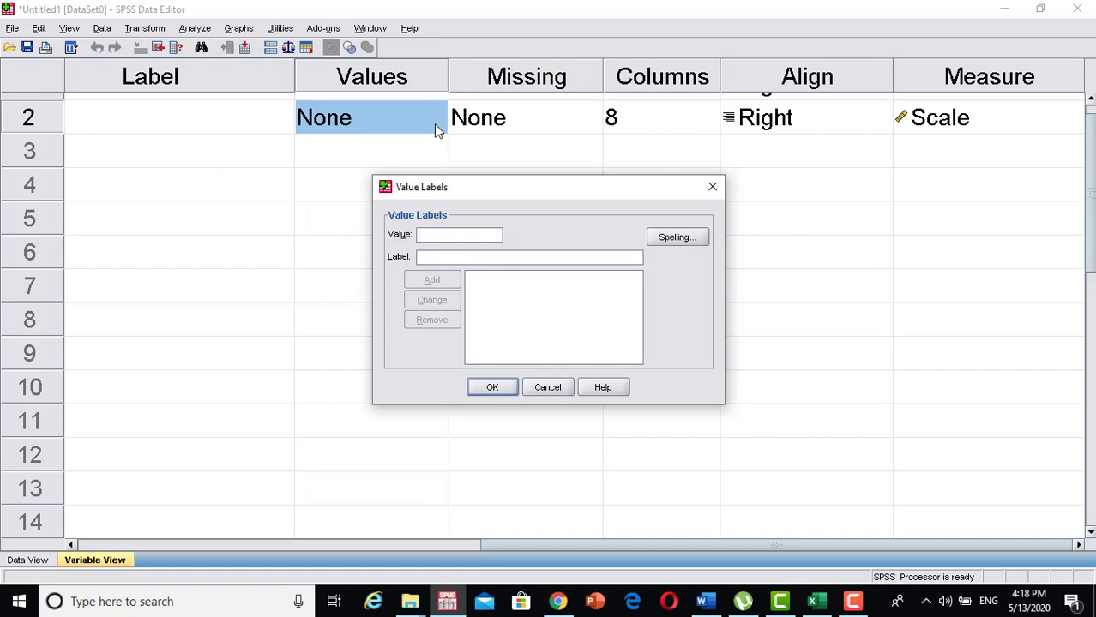
left_click(713, 188)
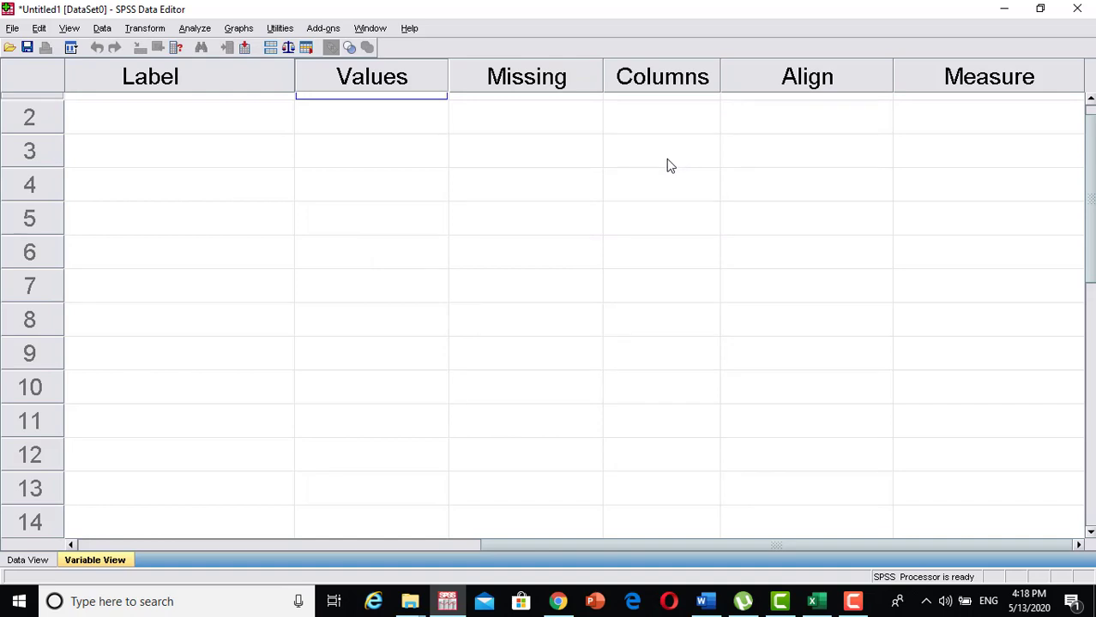
View the available Measure and Align options for the second variable without choosing any.
left_click(993, 117)
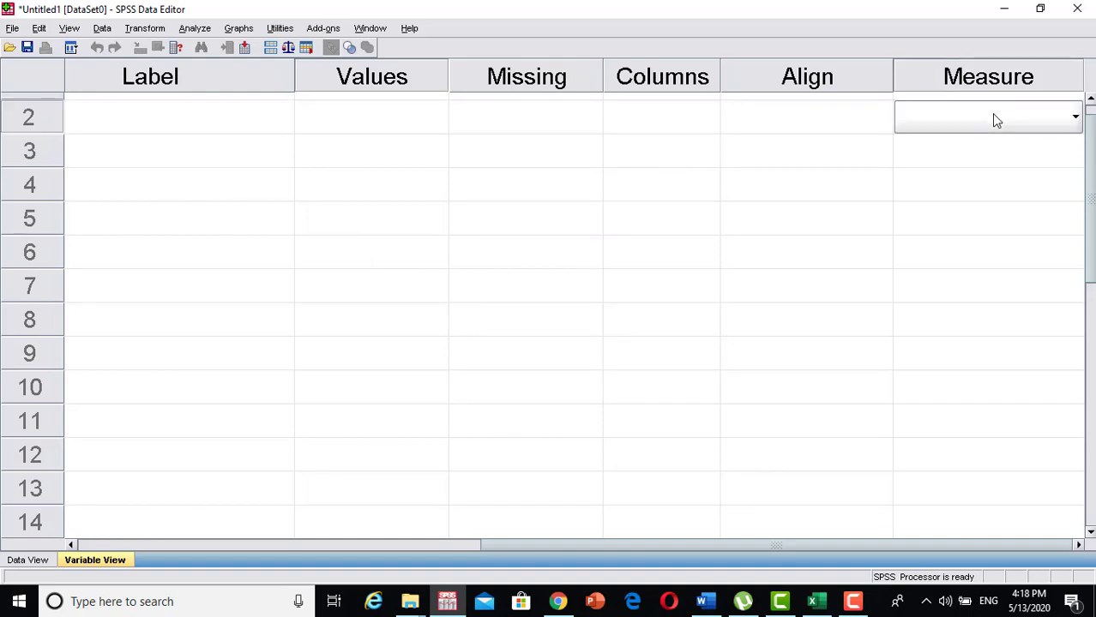
left_click(1074, 119)
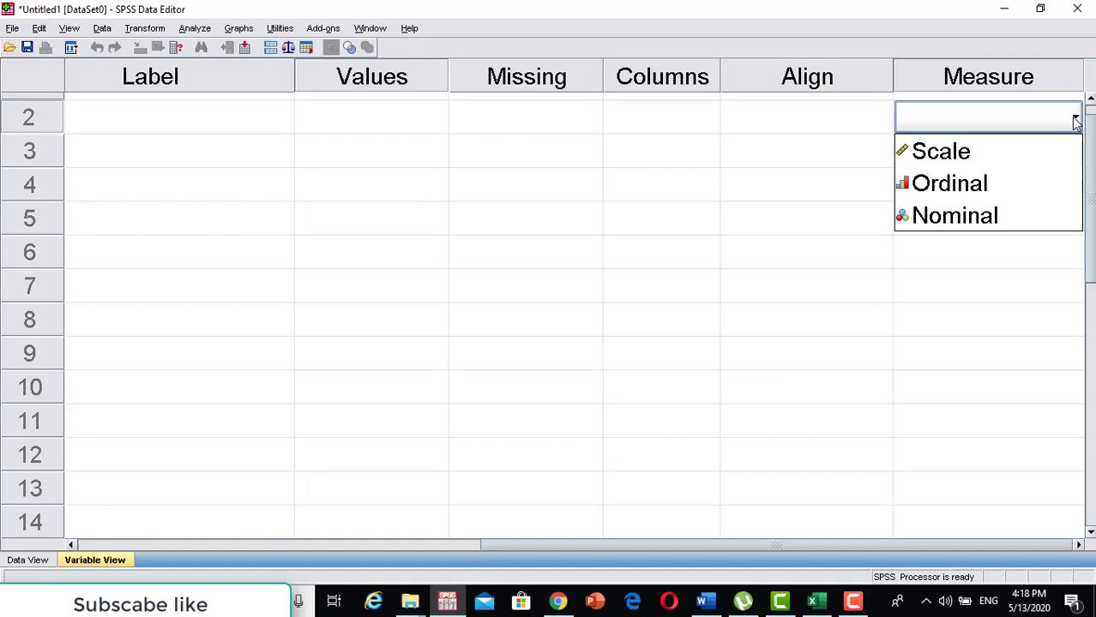
left_click(781, 118)
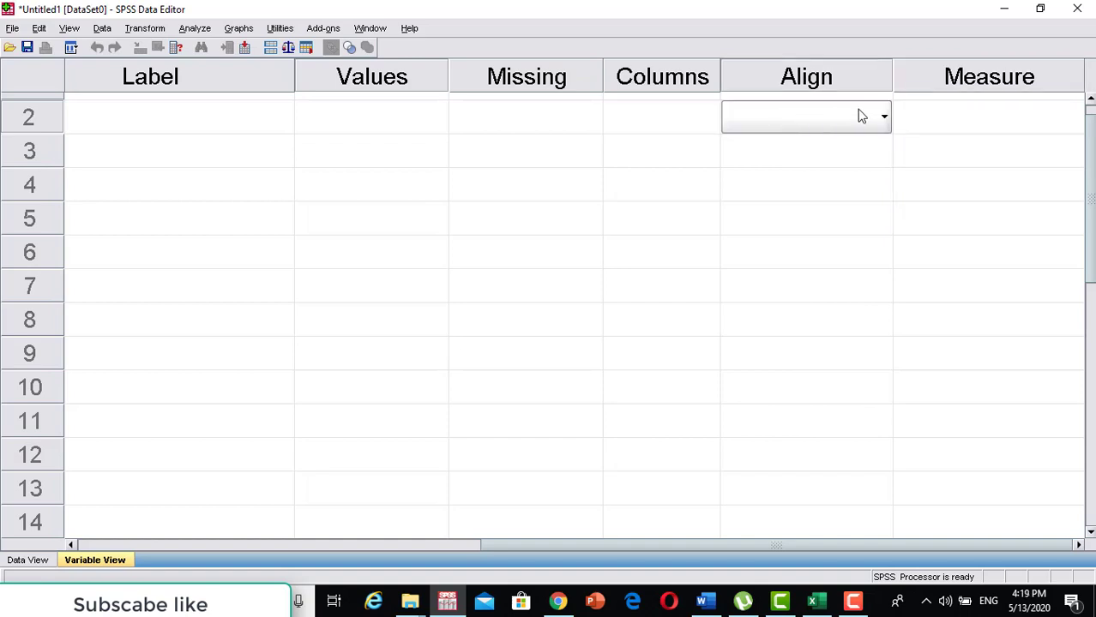
left_click(884, 119)
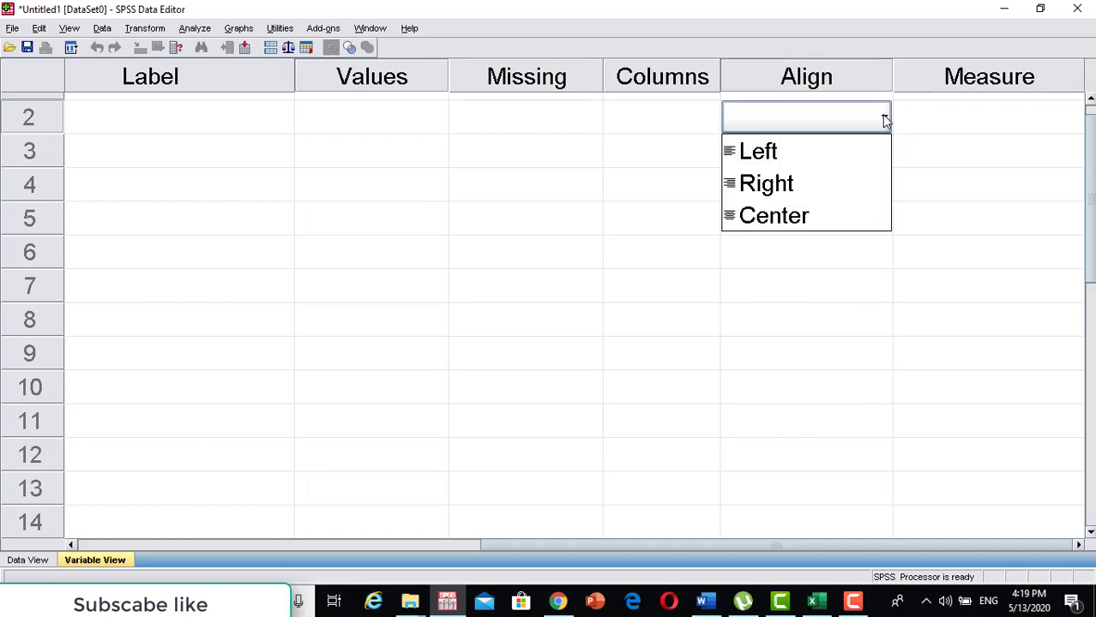
left_click(650, 361)
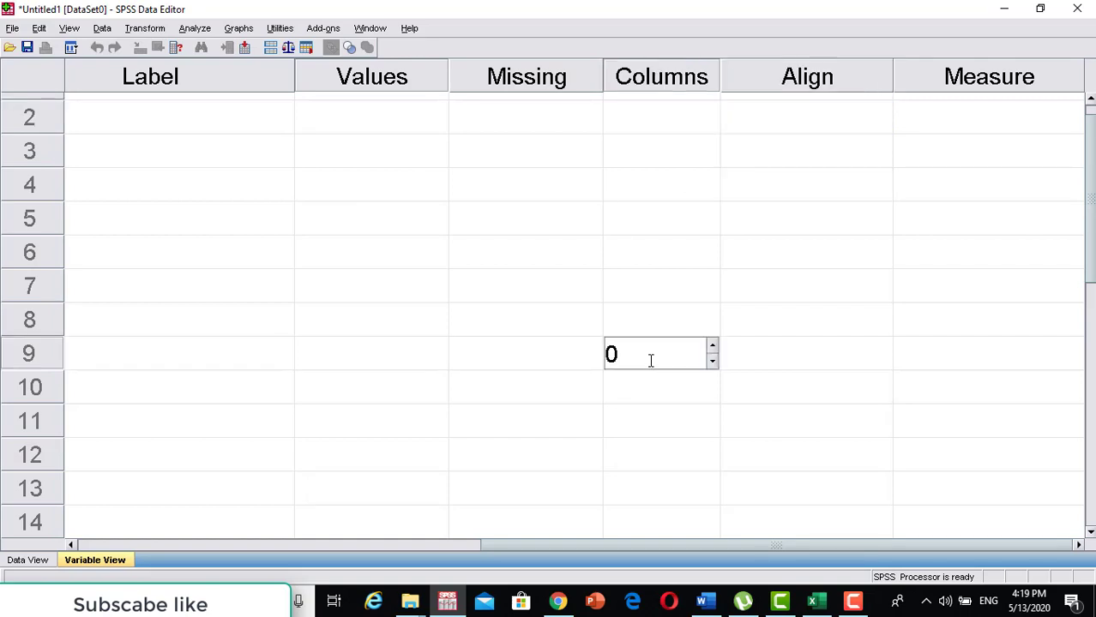
Highlight whole variable rows and the Decimals and Width columns in Variable View to examine the grid's structure.
left_click(213, 229)
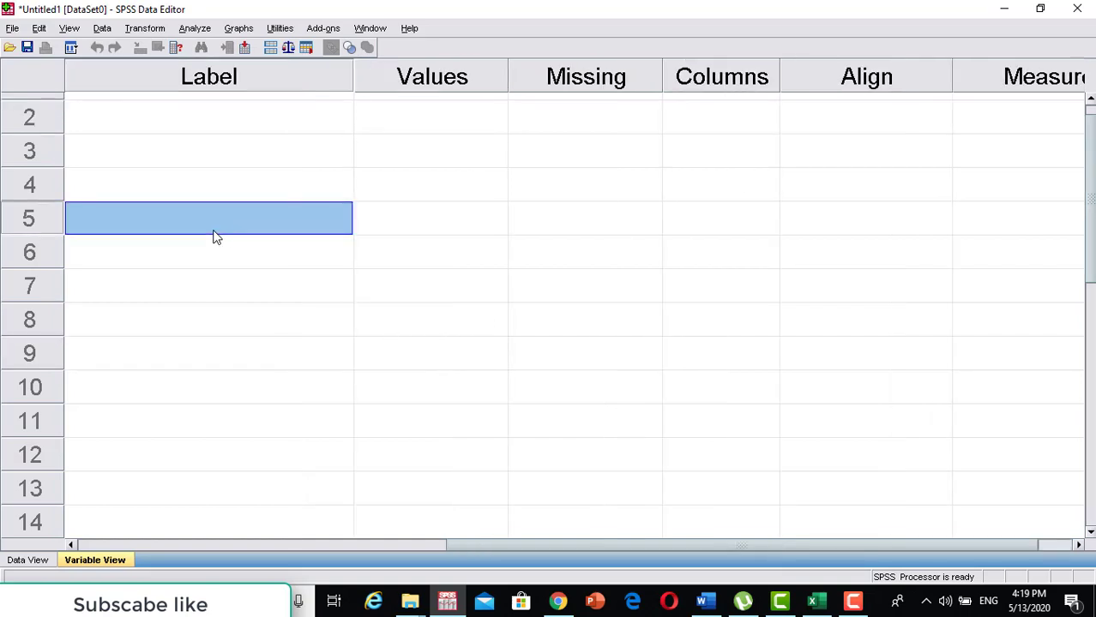
left_click(34, 189)
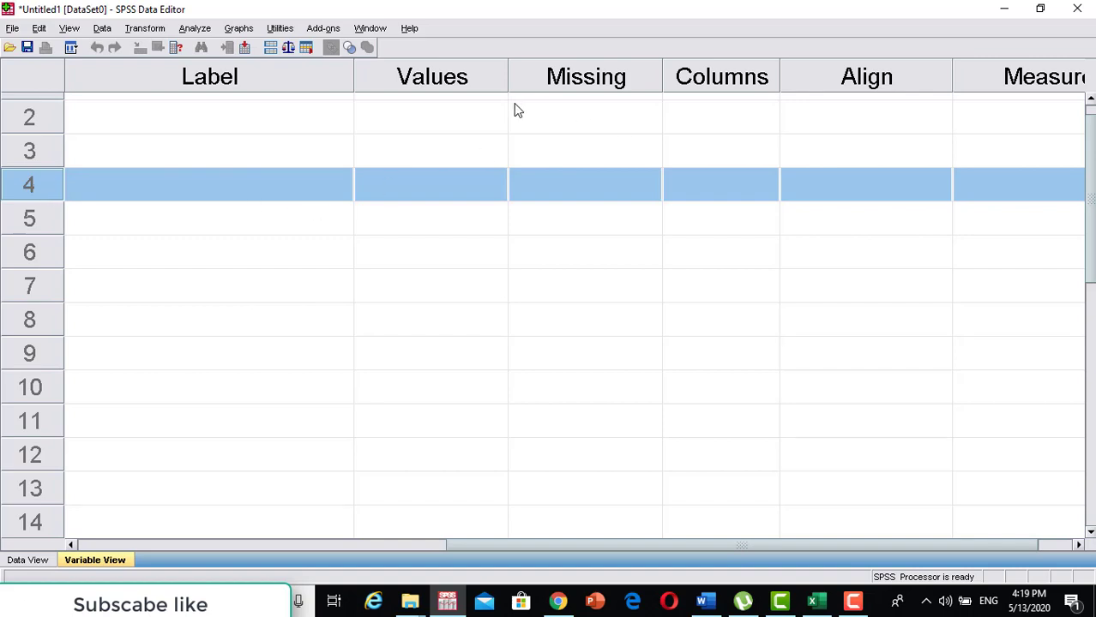
left_click(291, 144)
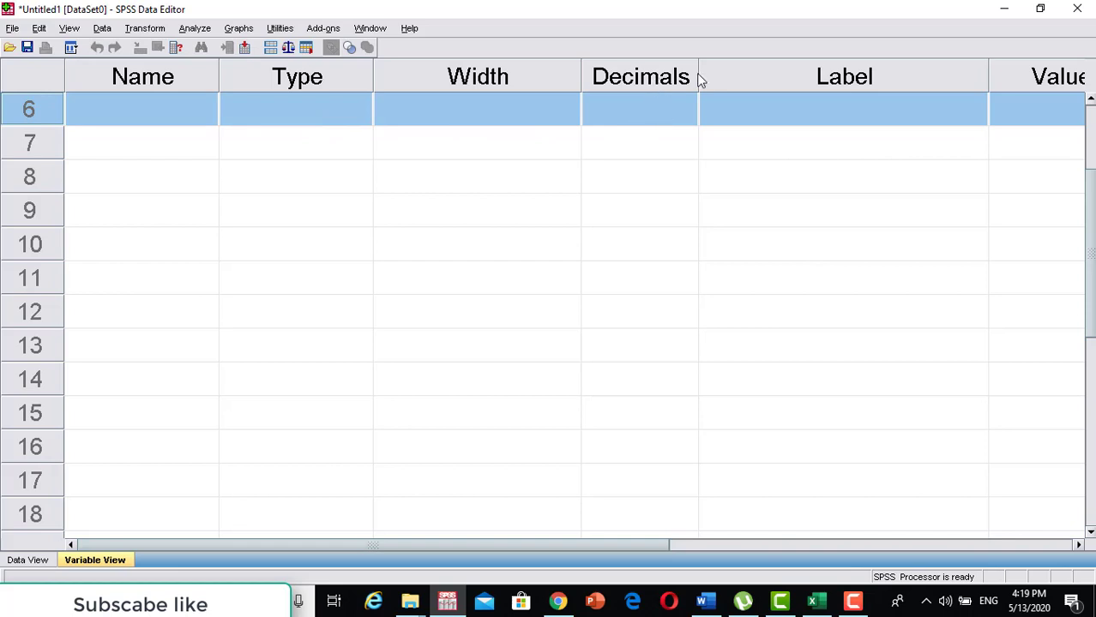
left_click(665, 245)
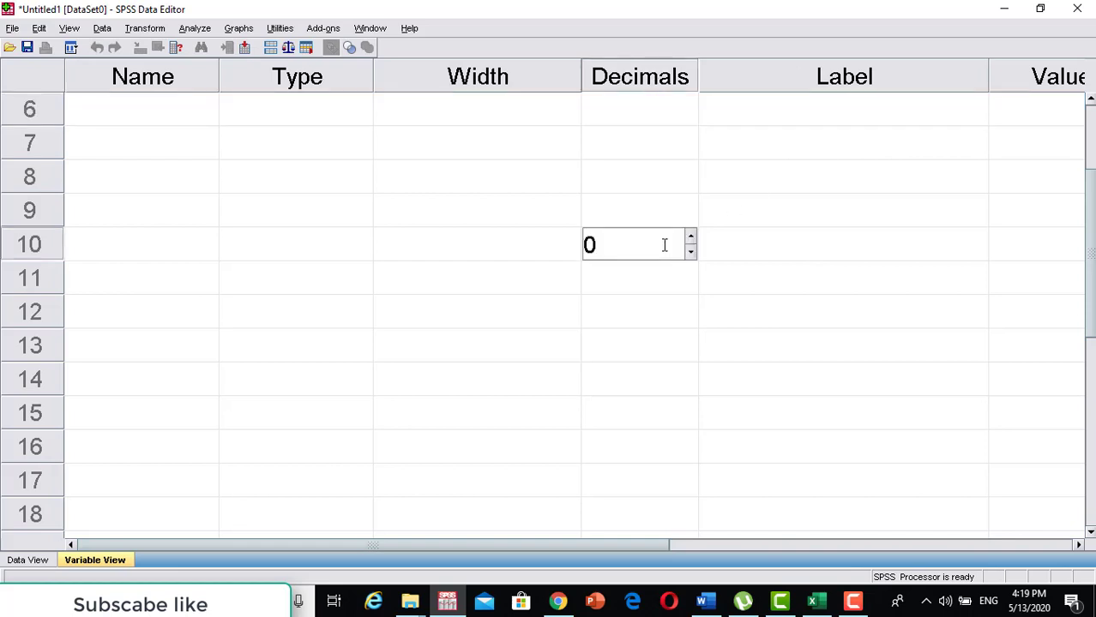
left_click(638, 79)
left_click(437, 79)
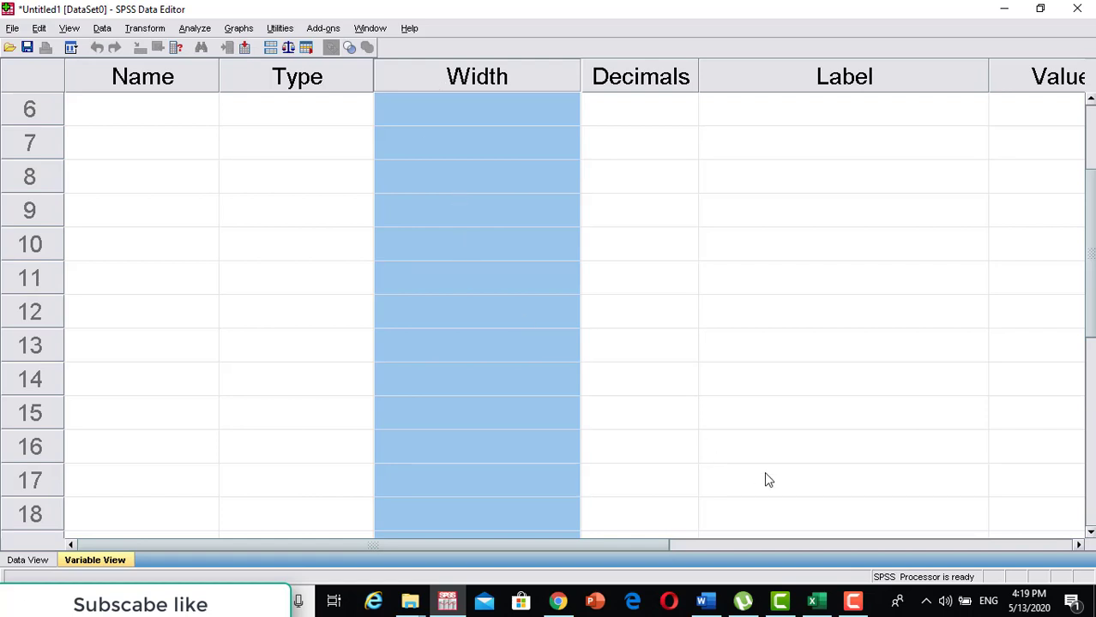
Switch to Excel and highlight rows 5 to 7 individually and column B to compare its row and column layout.
left_click(818, 602)
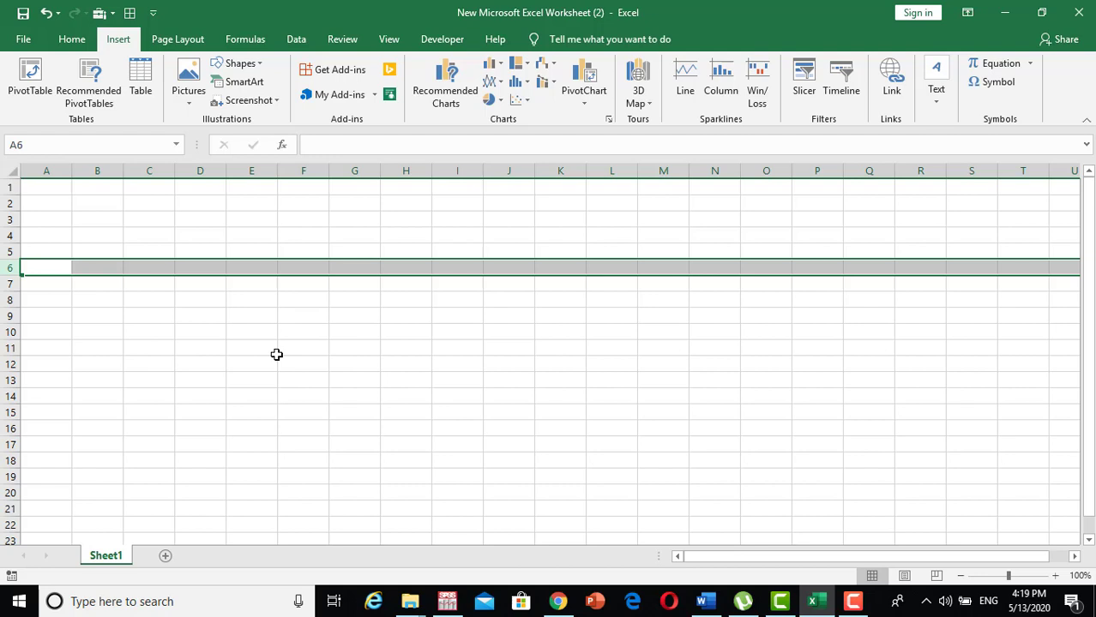
left_click(230, 361)
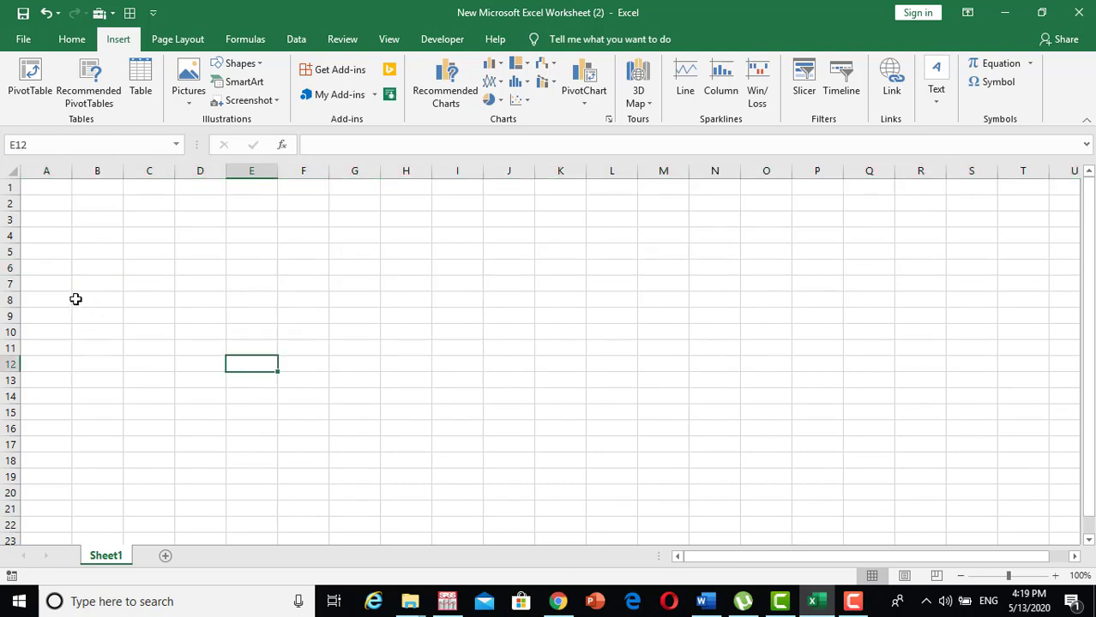
left_click(10, 267)
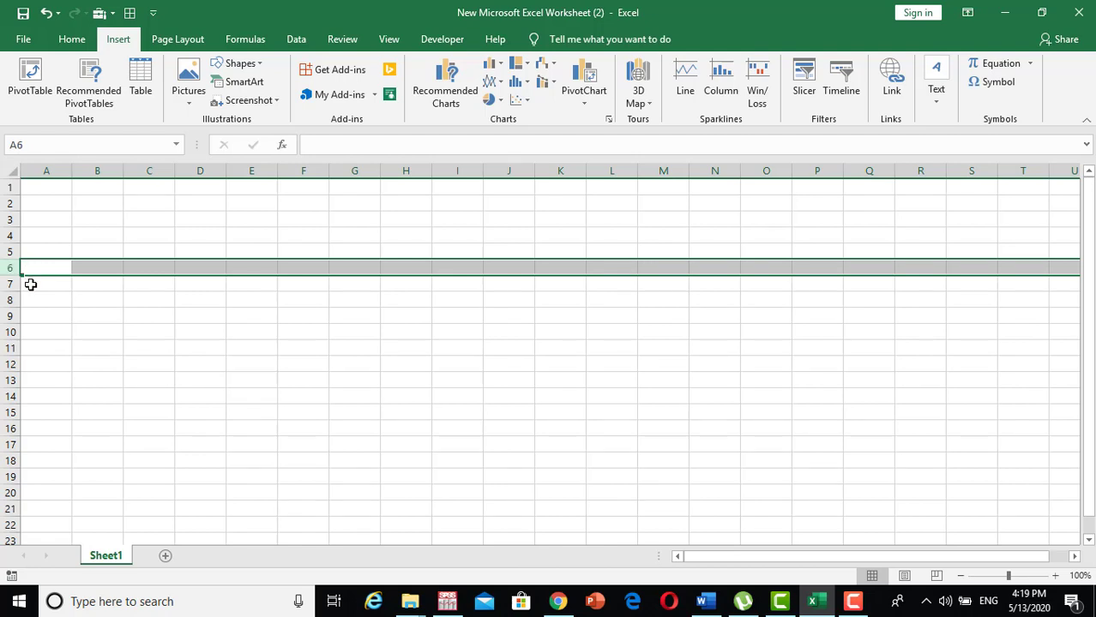
left_click(12, 284)
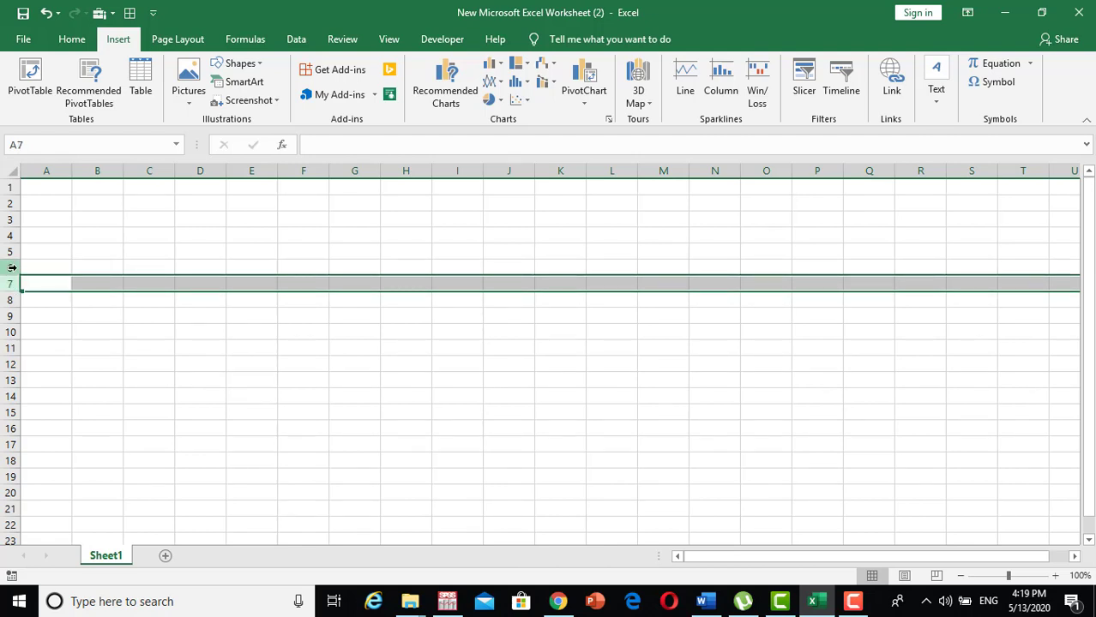
left_click(10, 251)
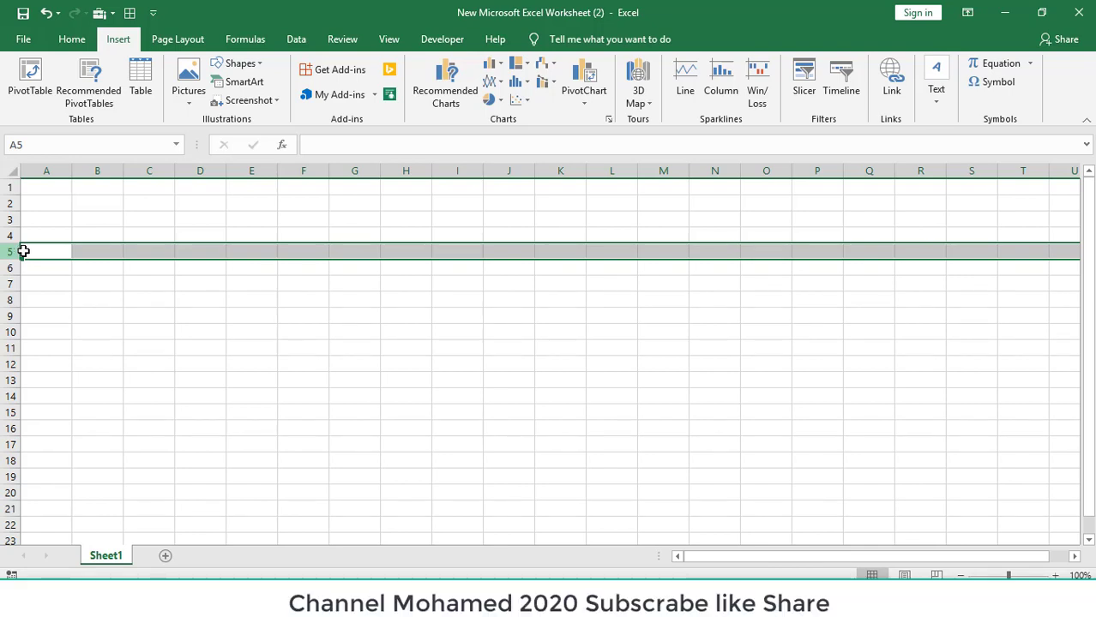
left_click(9, 268)
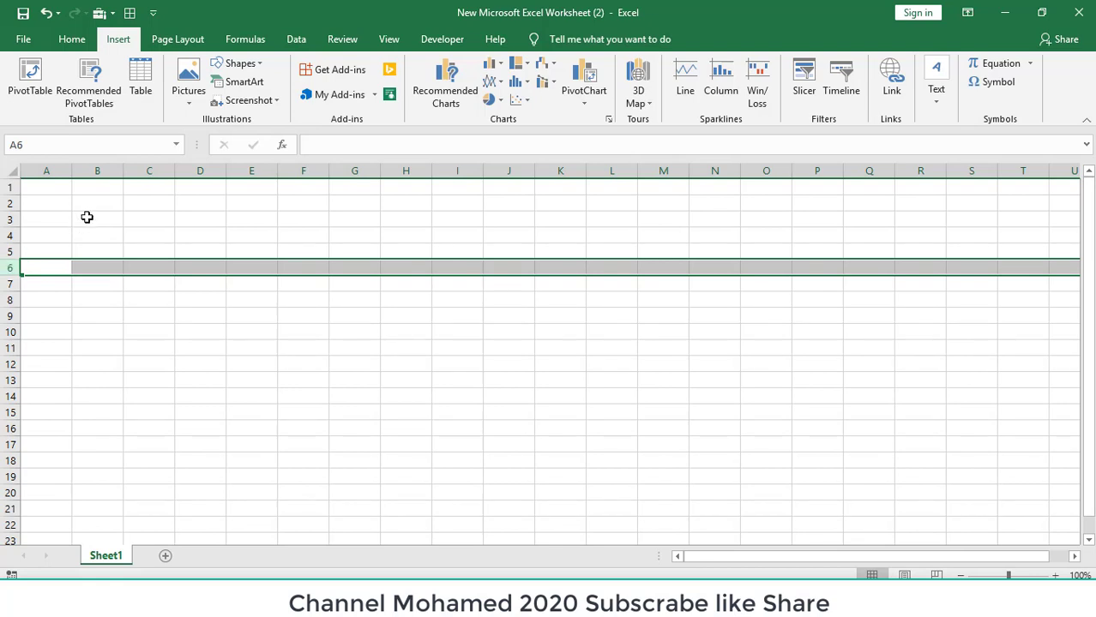
left_click(107, 170)
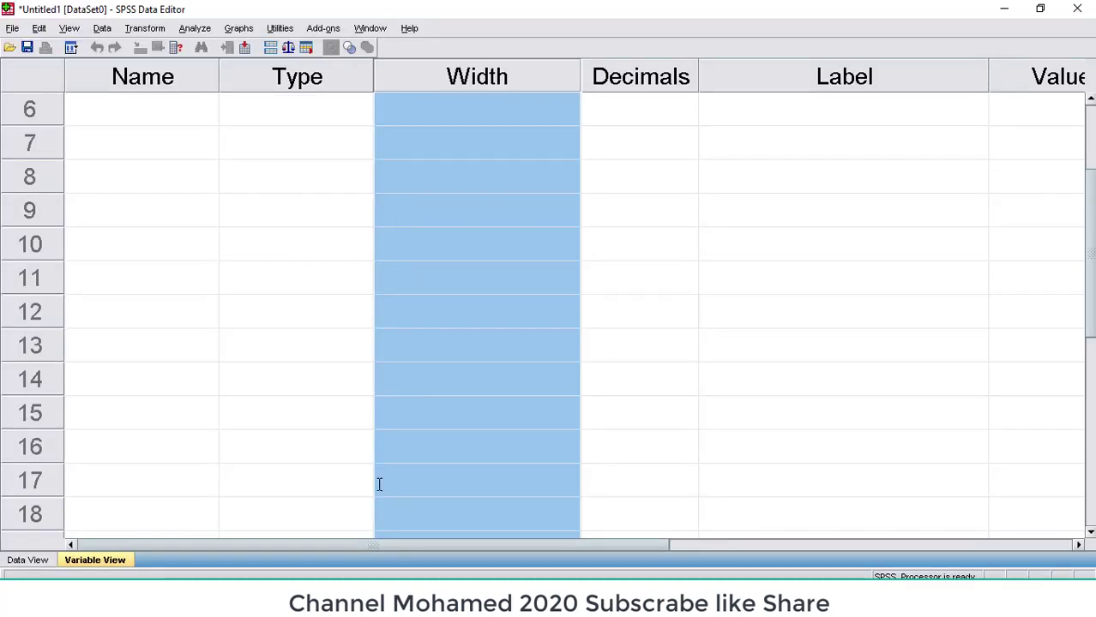
Switch to the Word document again and review the last record's date of birth and gender entries in the sample table.
left_click(380, 484)
left_click(237, 423)
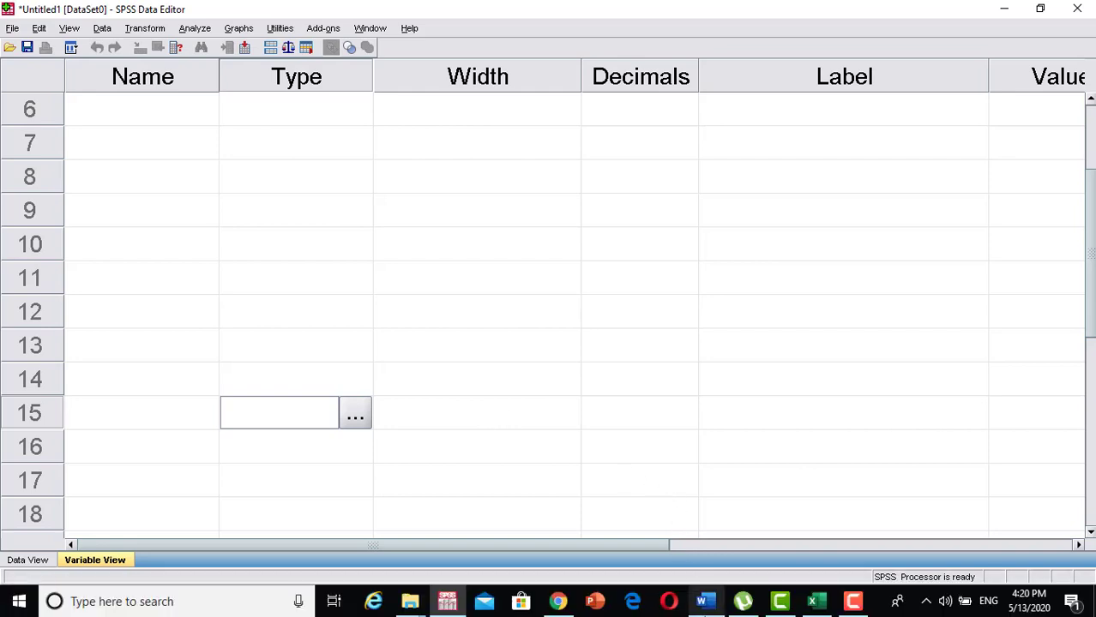
left_click(703, 603)
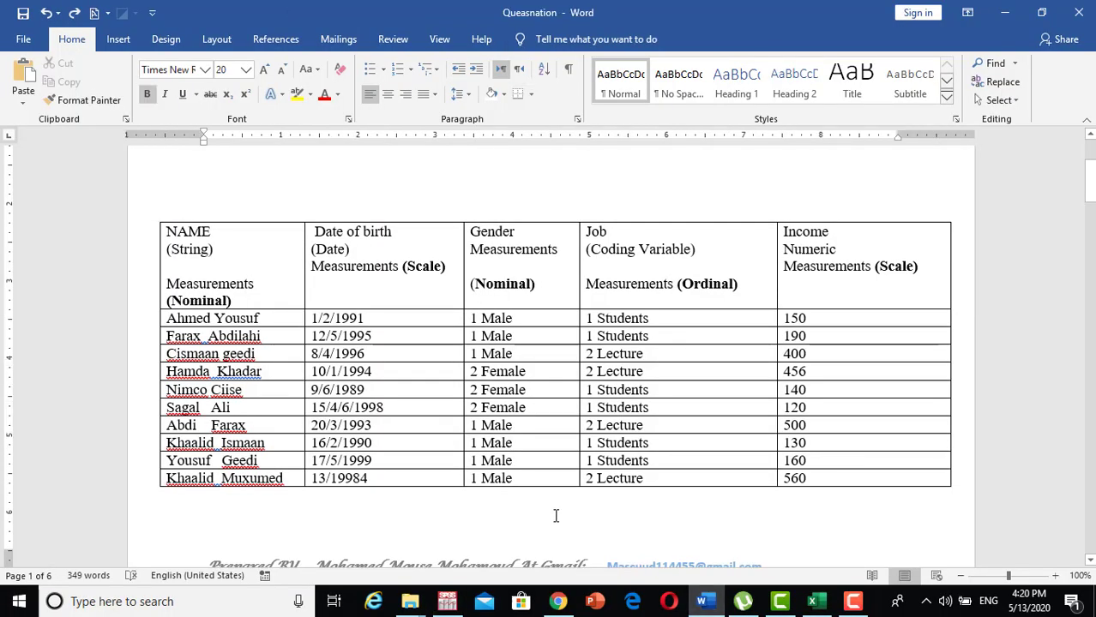
left_click(460, 479)
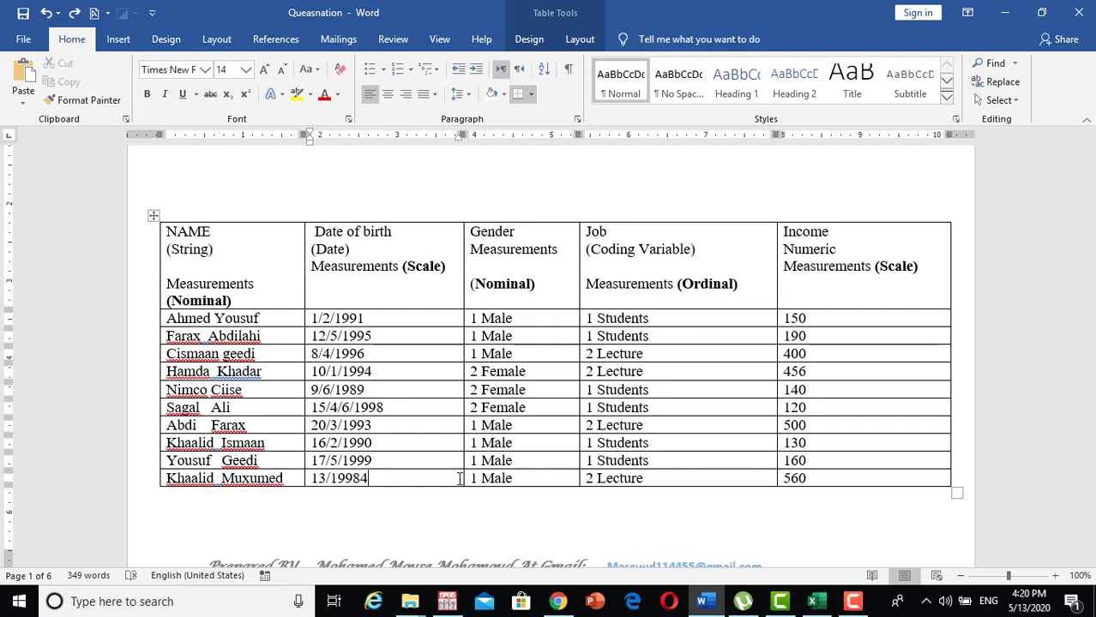
left_click(525, 490)
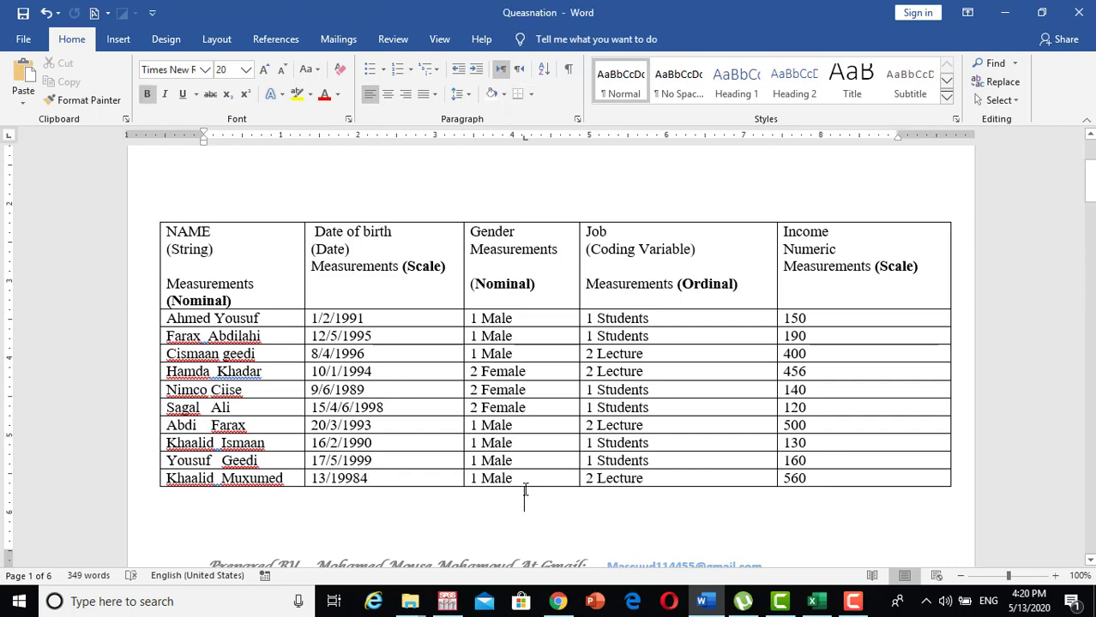